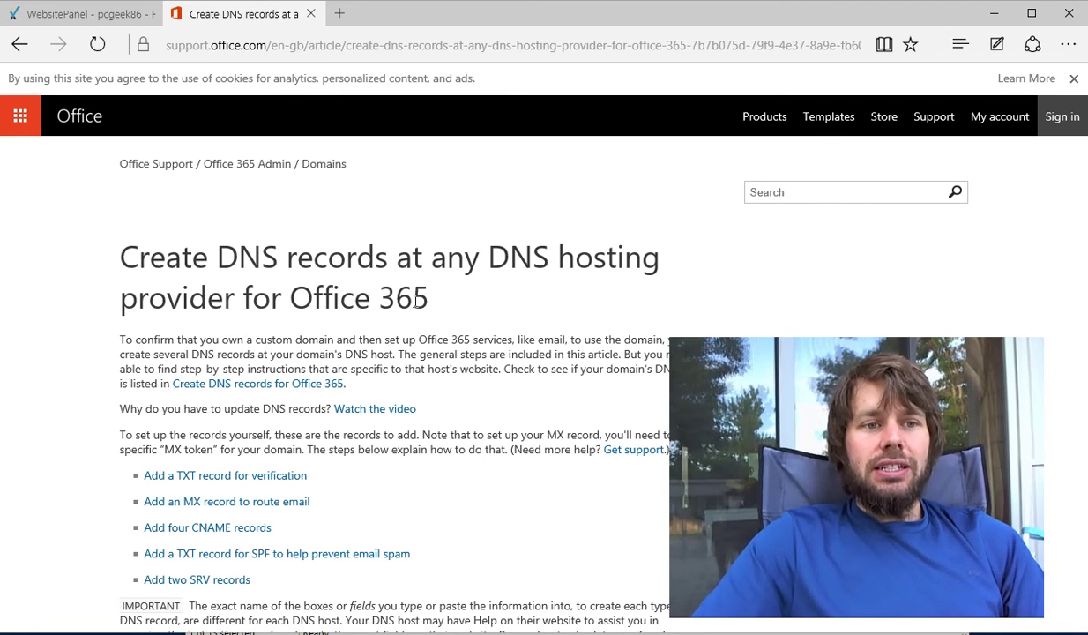
Review the Office 365 DNS records article down to the section on adding two SRV records.
scroll(415, 301, "down", 3)
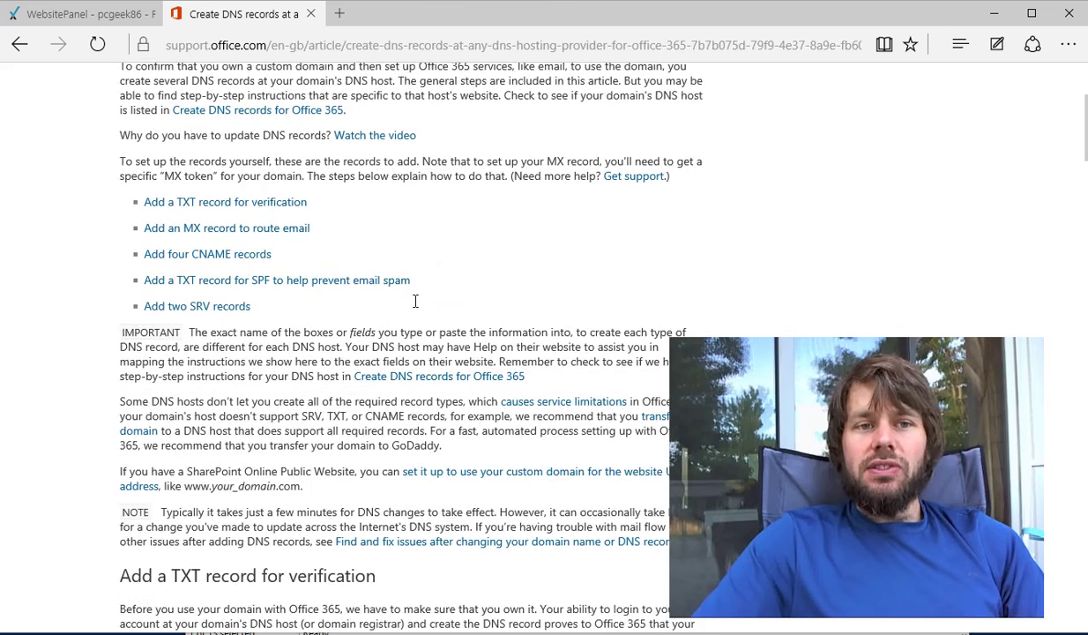
scroll(416, 301, "up", 3)
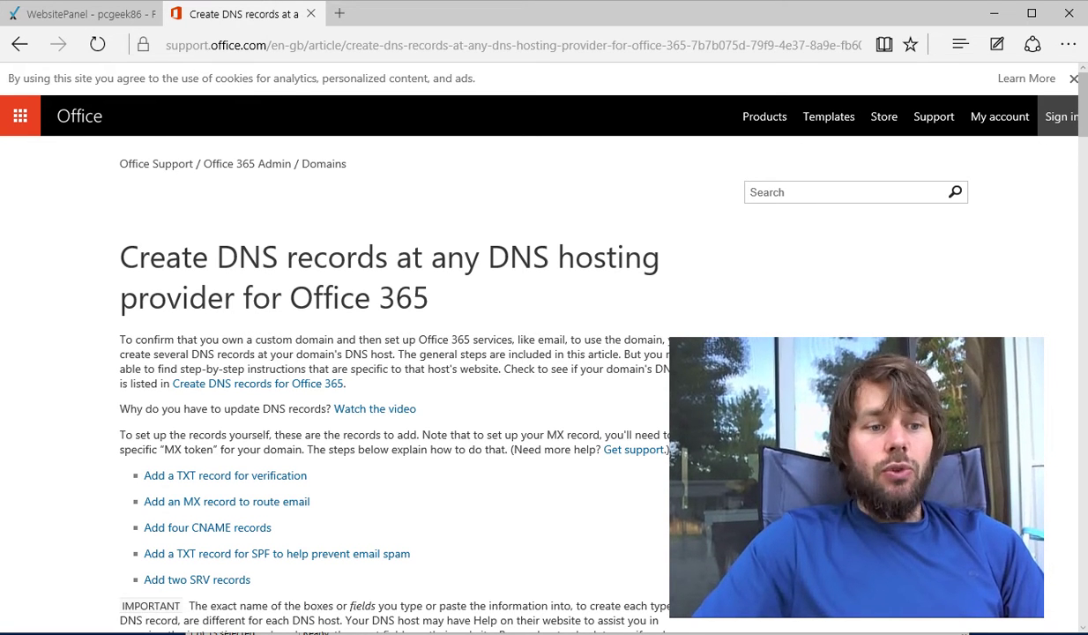
scroll(397, 432, "down", 5)
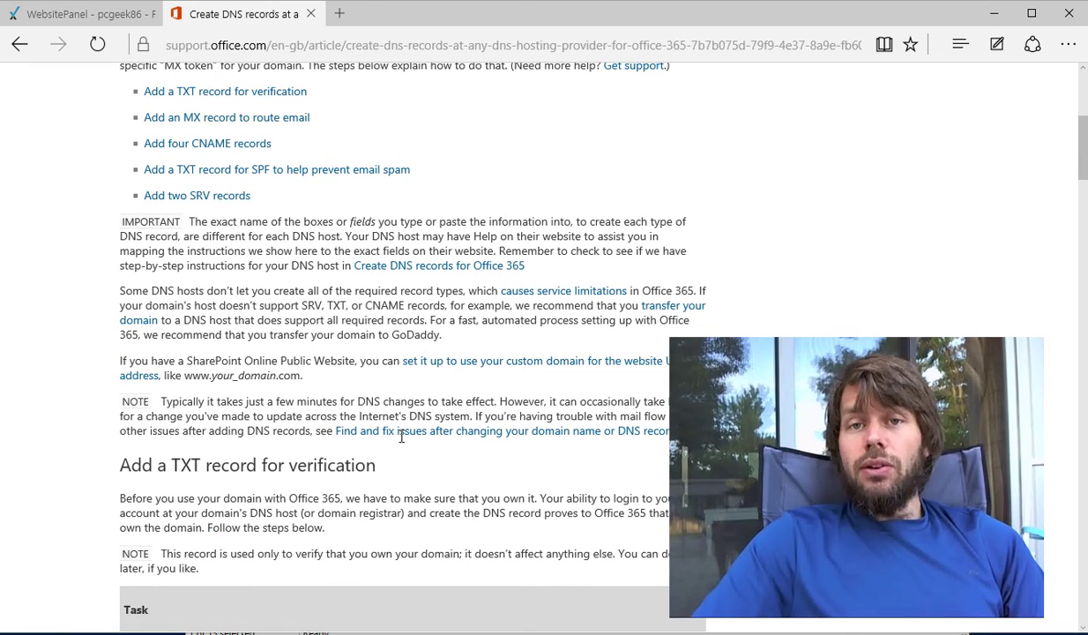
scroll(401, 437, "down", 7)
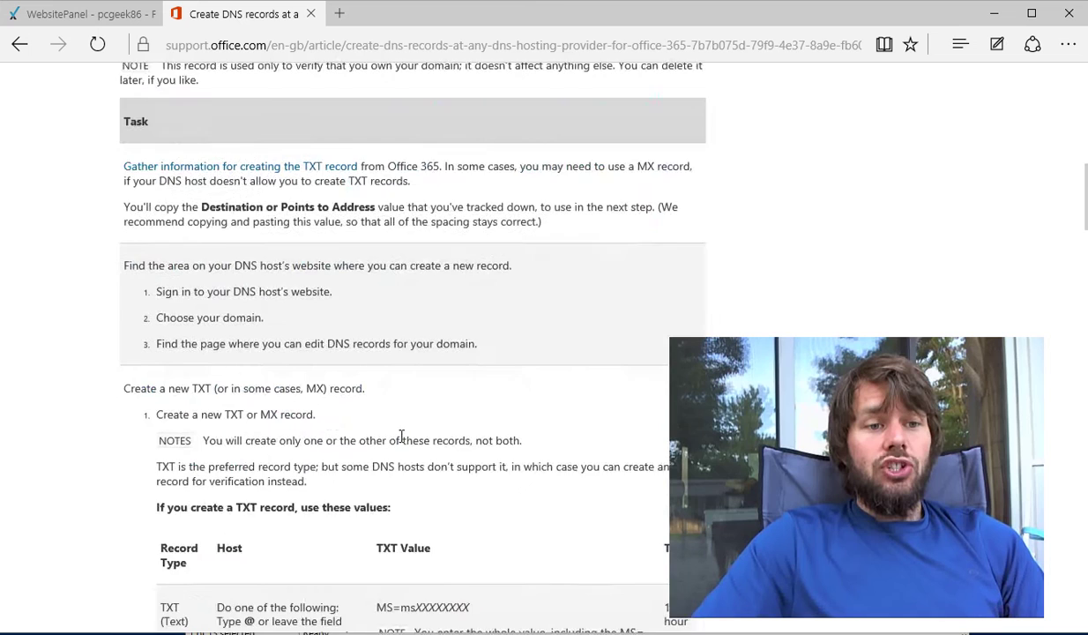
scroll(402, 437, "down", 11)
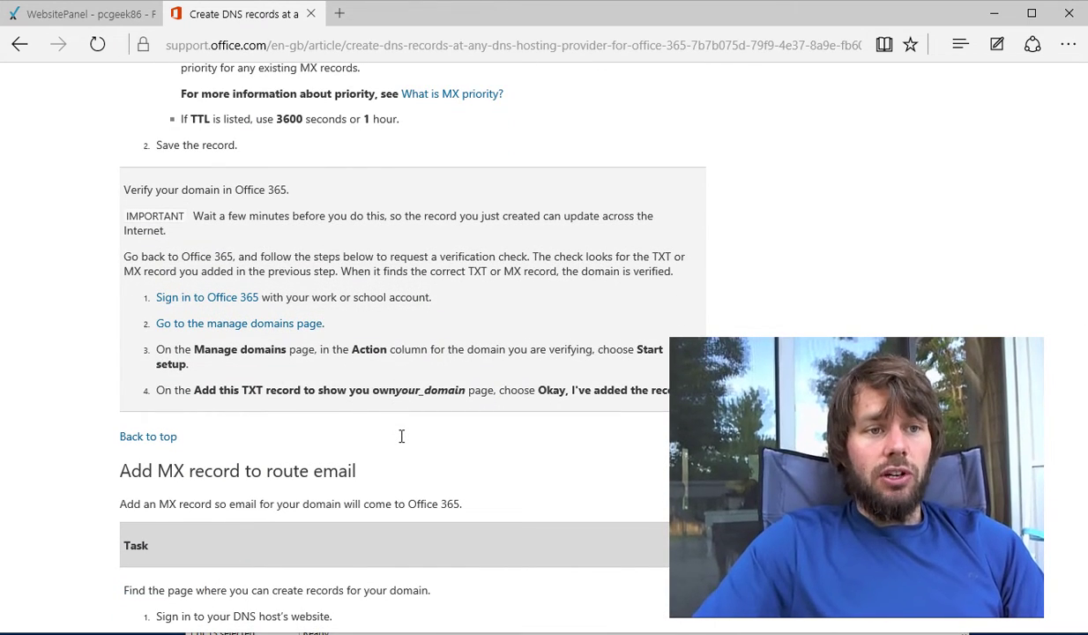
scroll(201, 212, "down", 20)
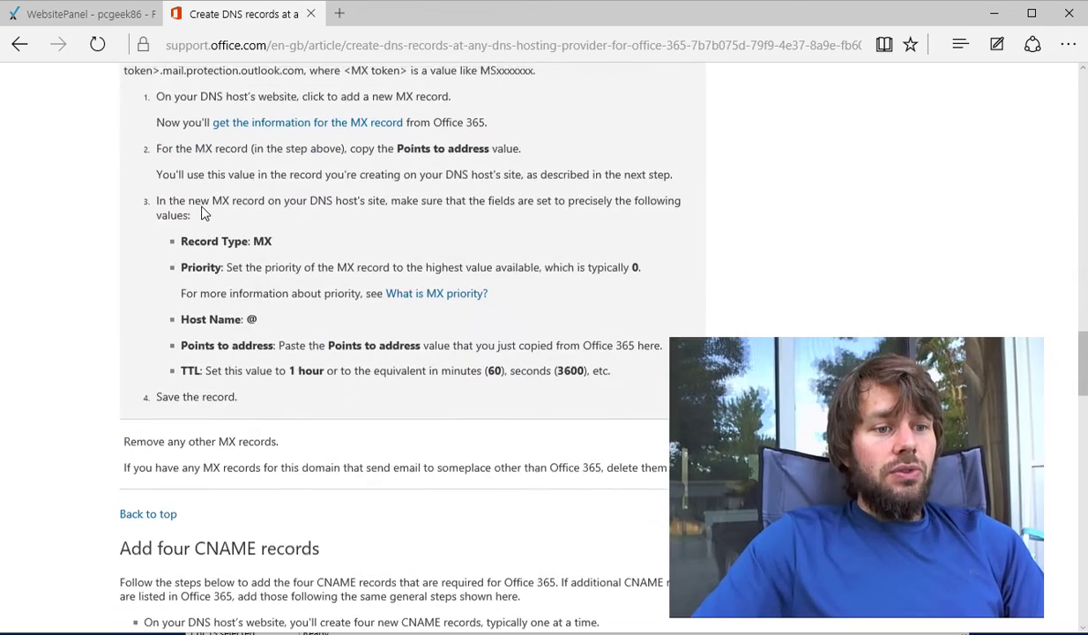
scroll(201, 212, "down", 5)
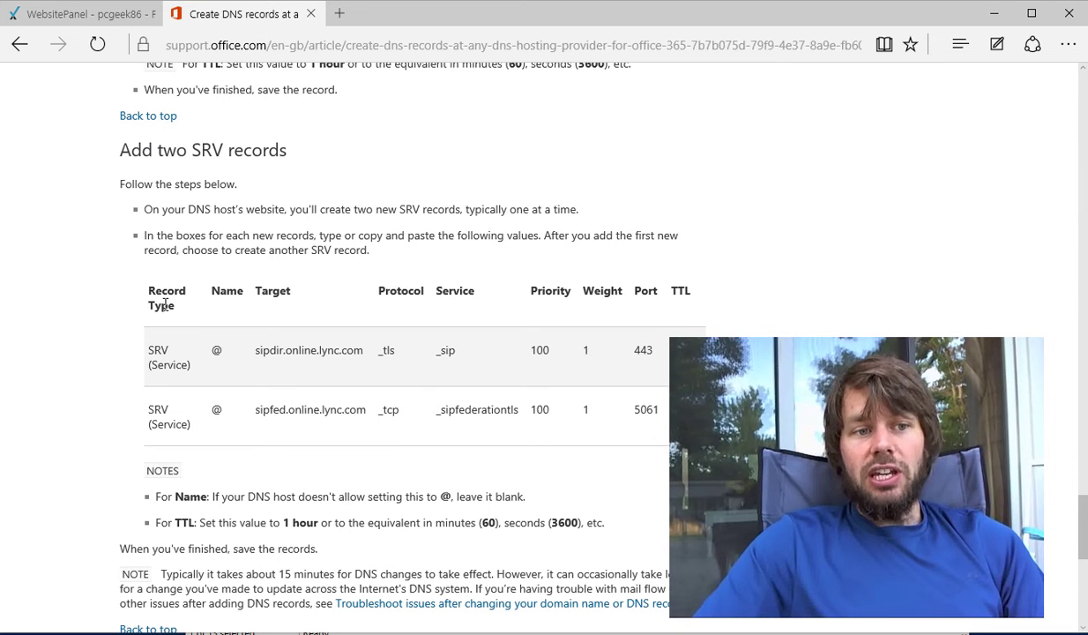
Examine the SRV records table's column headings, especially Name, Target, Protocol and Service.
double_click(226, 299)
left_click(225, 299)
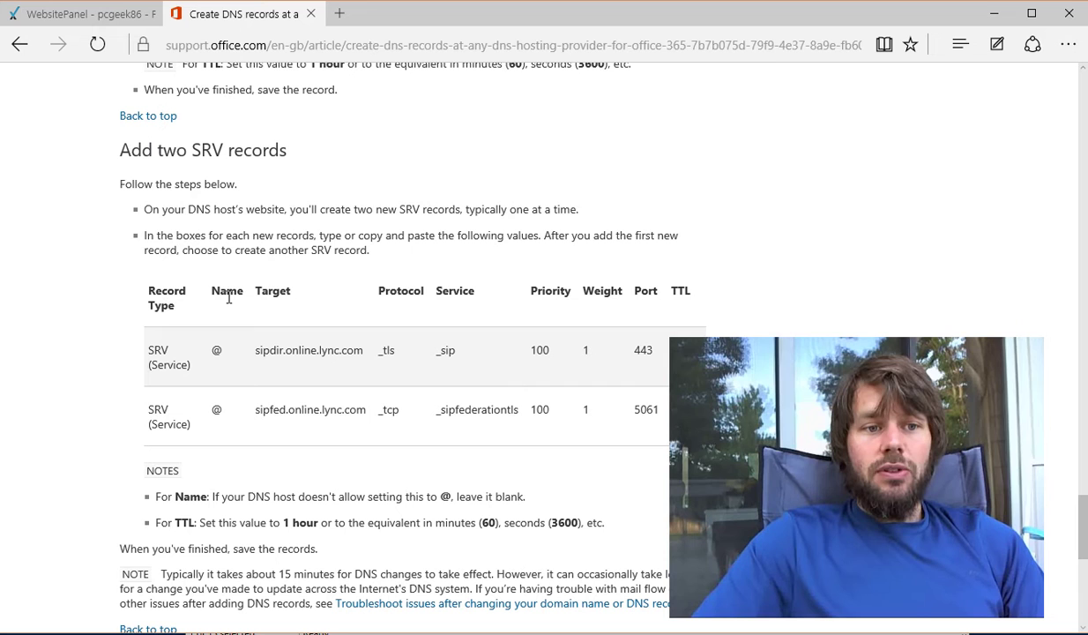
double_click(255, 286)
double_click(389, 291)
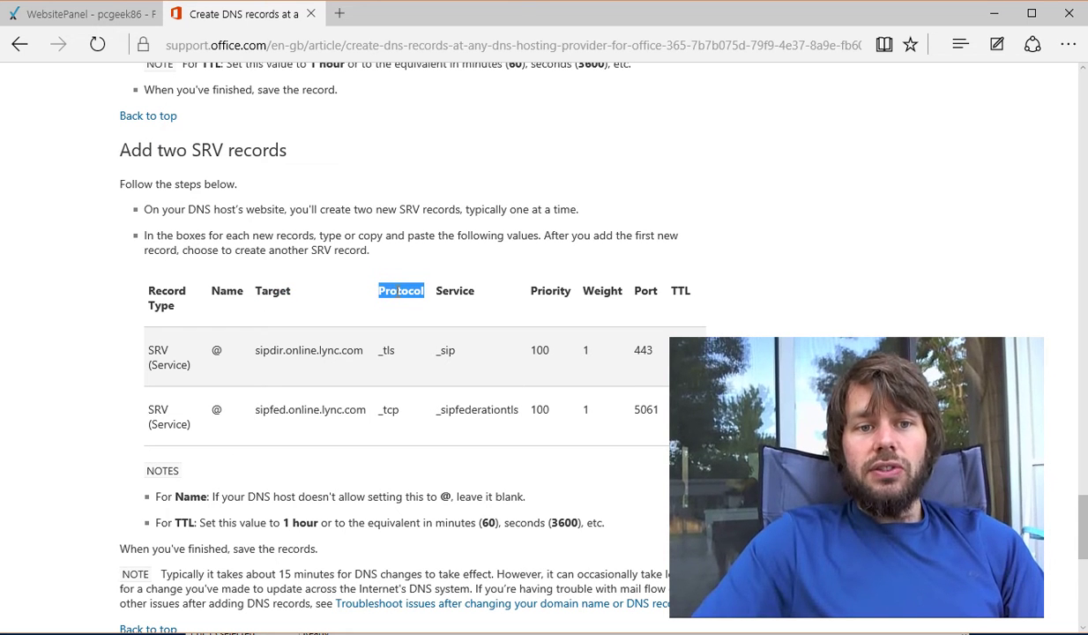
double_click(435, 280)
left_click(518, 278)
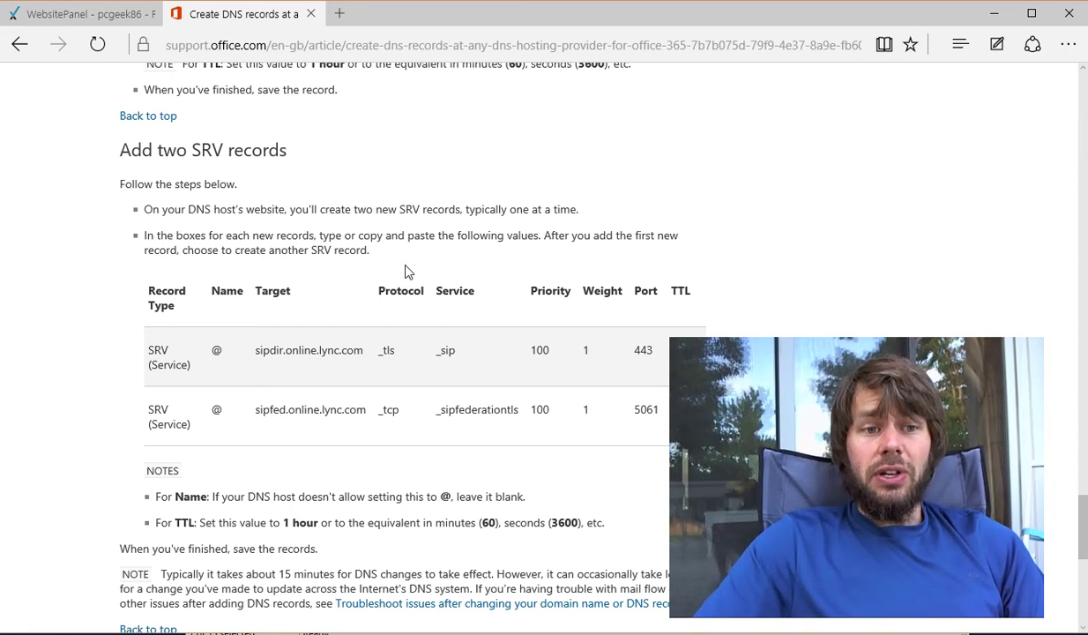
double_click(396, 291)
double_click(449, 294)
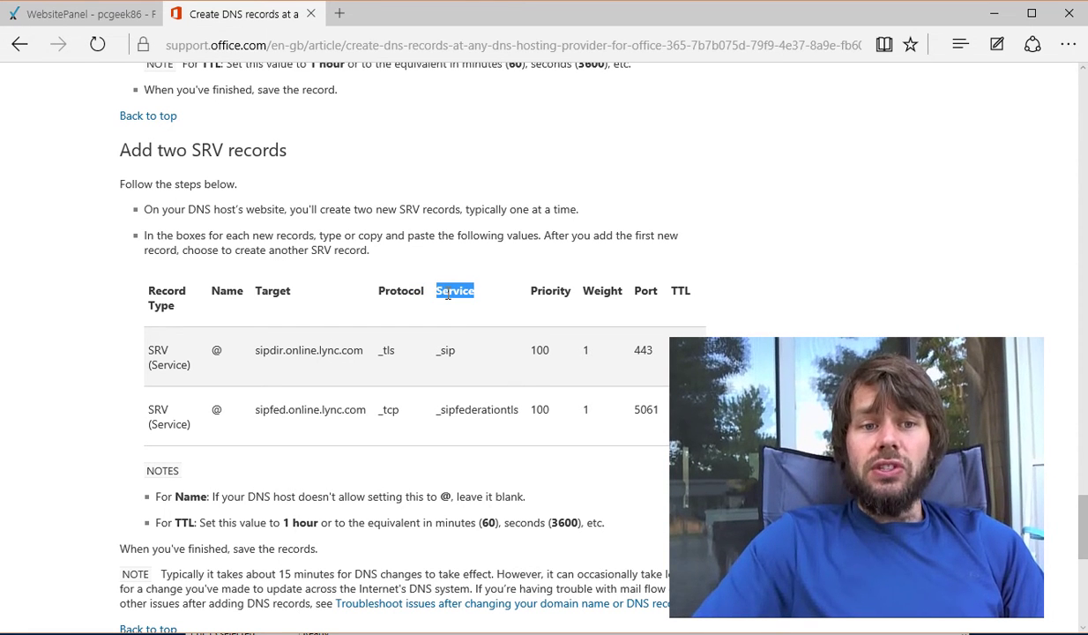
left_click(445, 291)
Switch to WebsitePanel and start a new DNS zone record with the record type SRV.
left_click(99, 17)
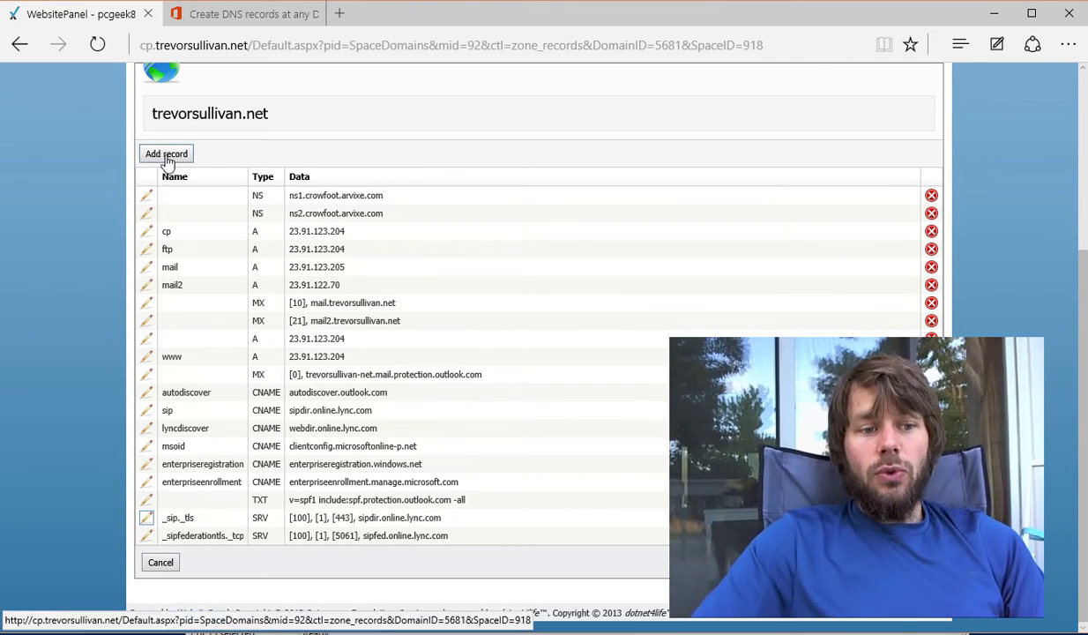
right_click(144, 515)
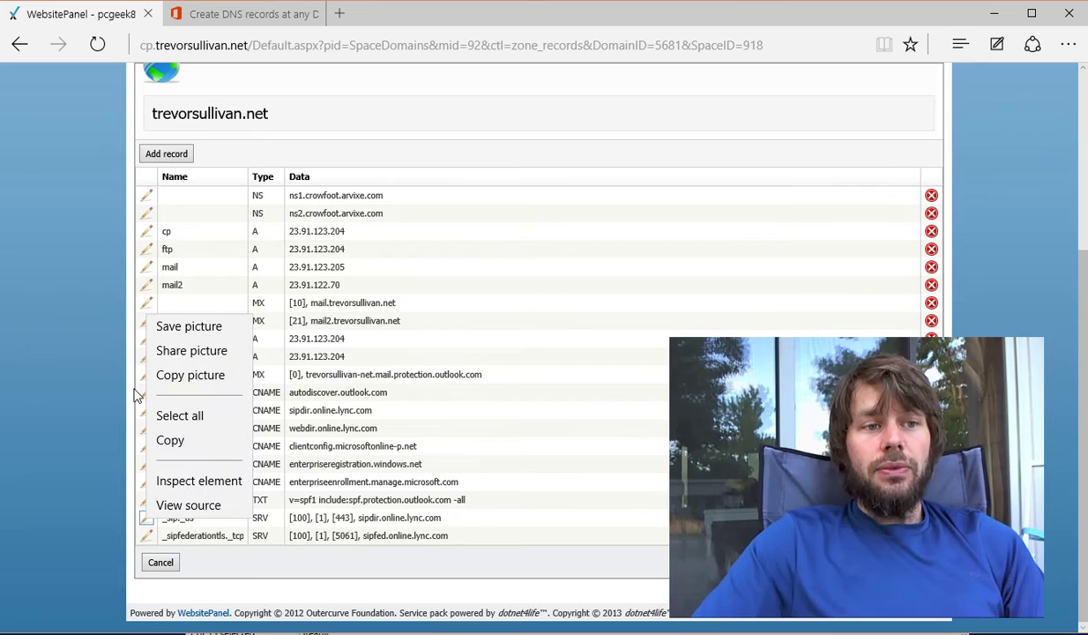
left_click(155, 165)
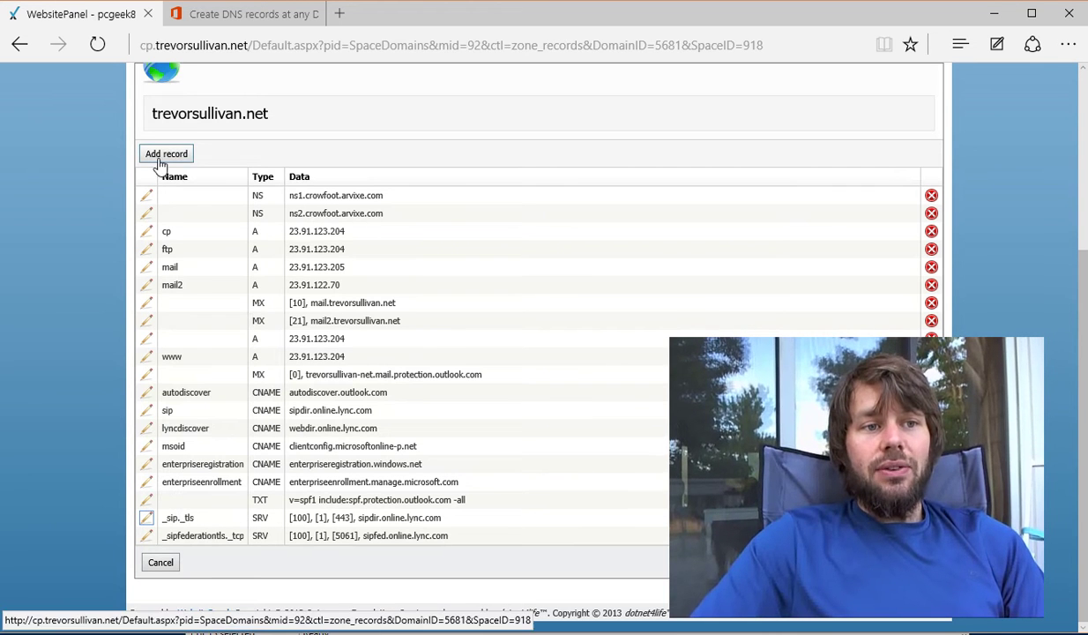
right_click(163, 156)
left_click(166, 159)
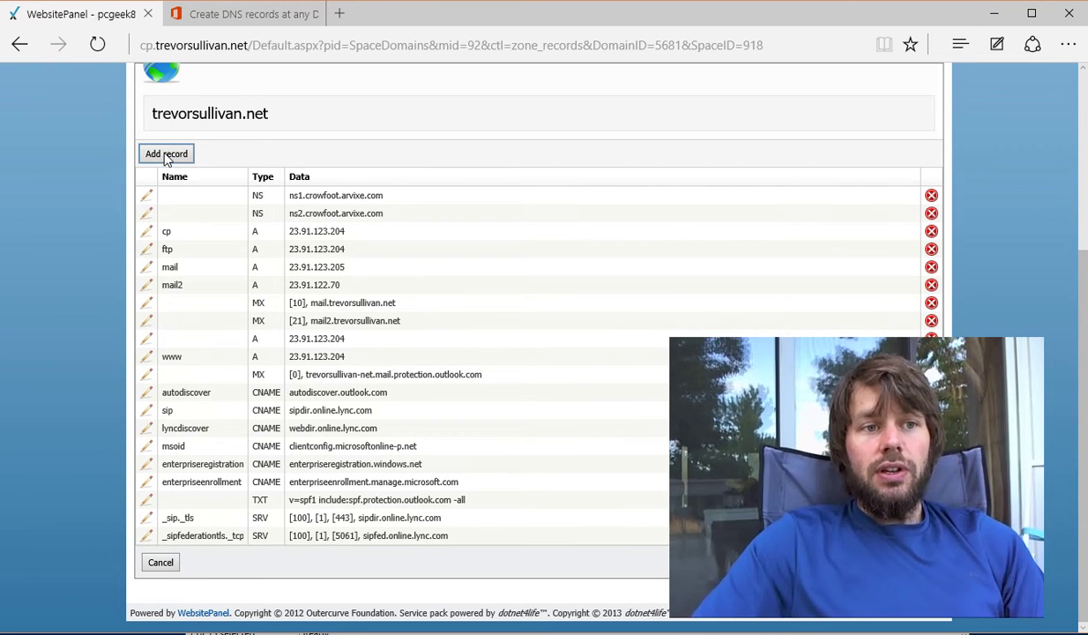
left_click(167, 154)
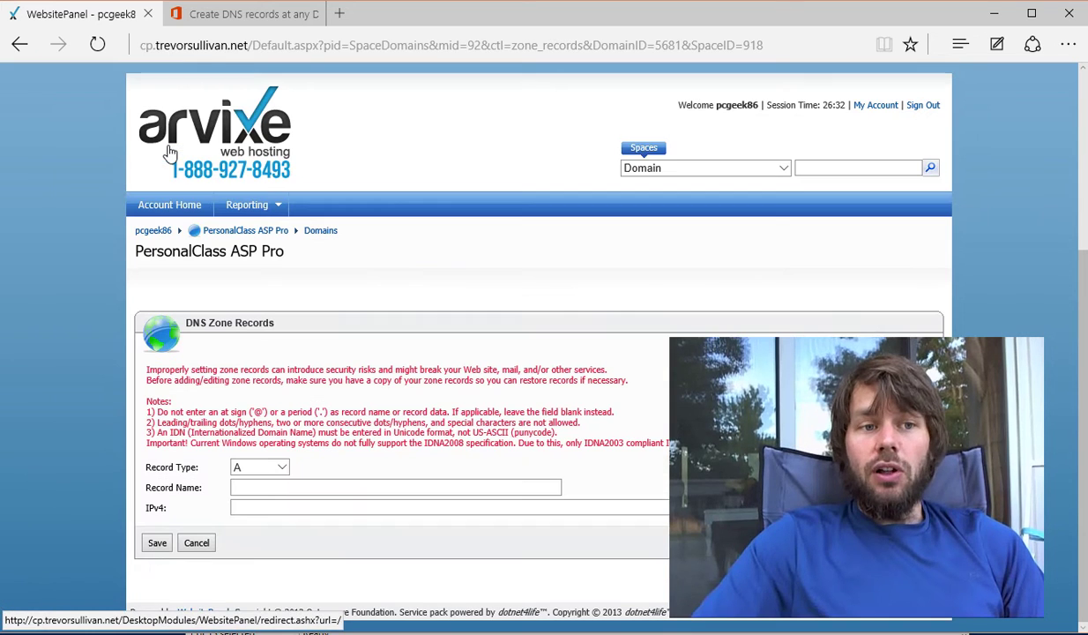
left_click(270, 474)
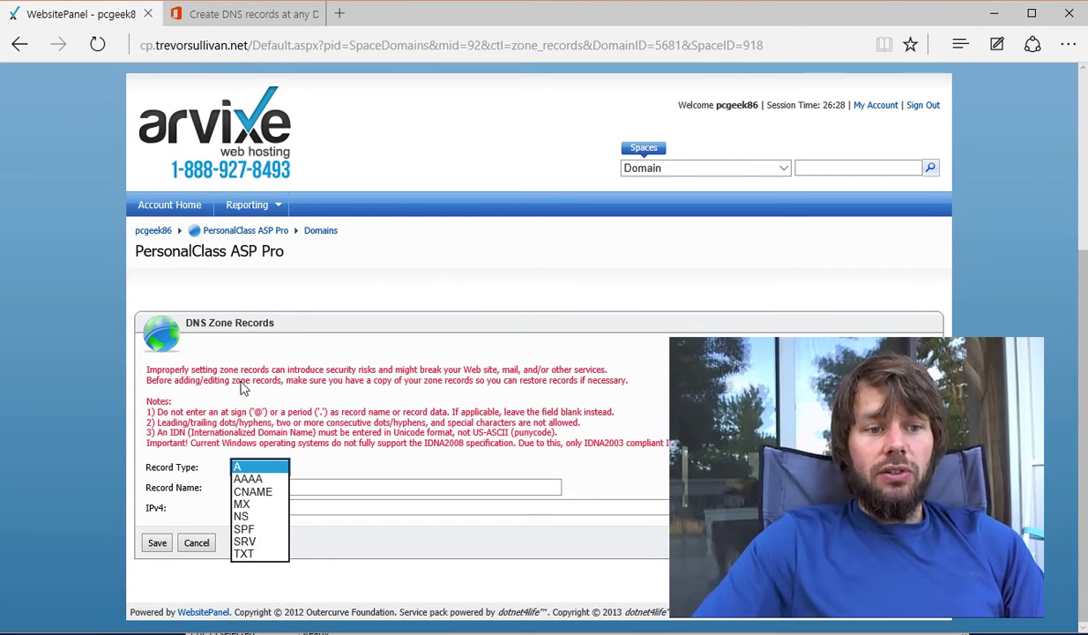
left_click(260, 541)
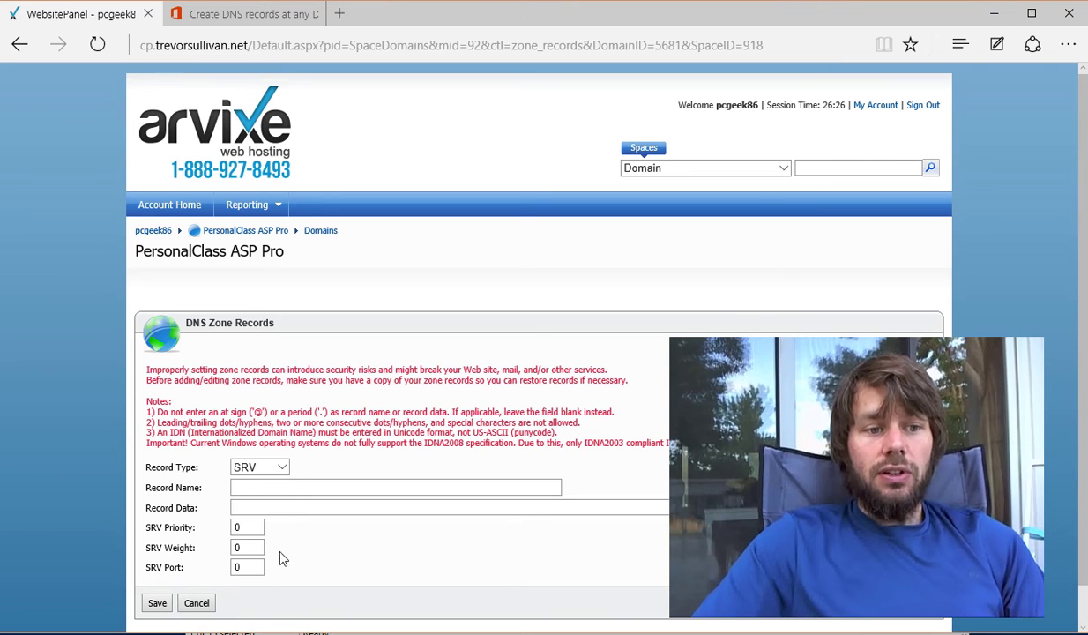
left_click(248, 487)
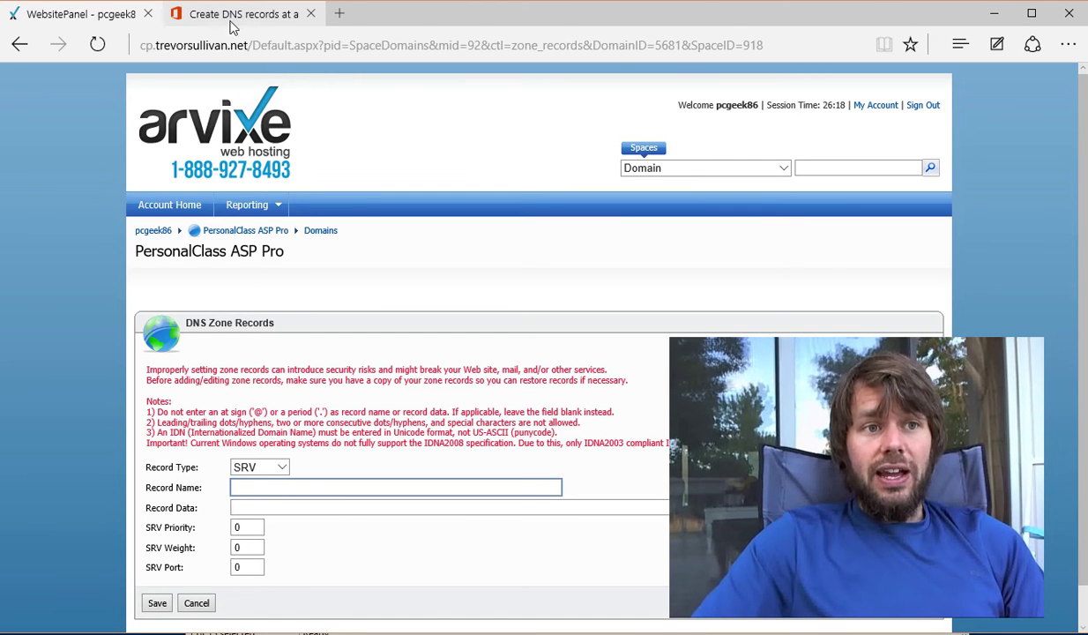
Read the Office support article's note on what to enter as the Name of an SRV record.
left_click(298, 21)
scroll(257, 311, "down", 1)
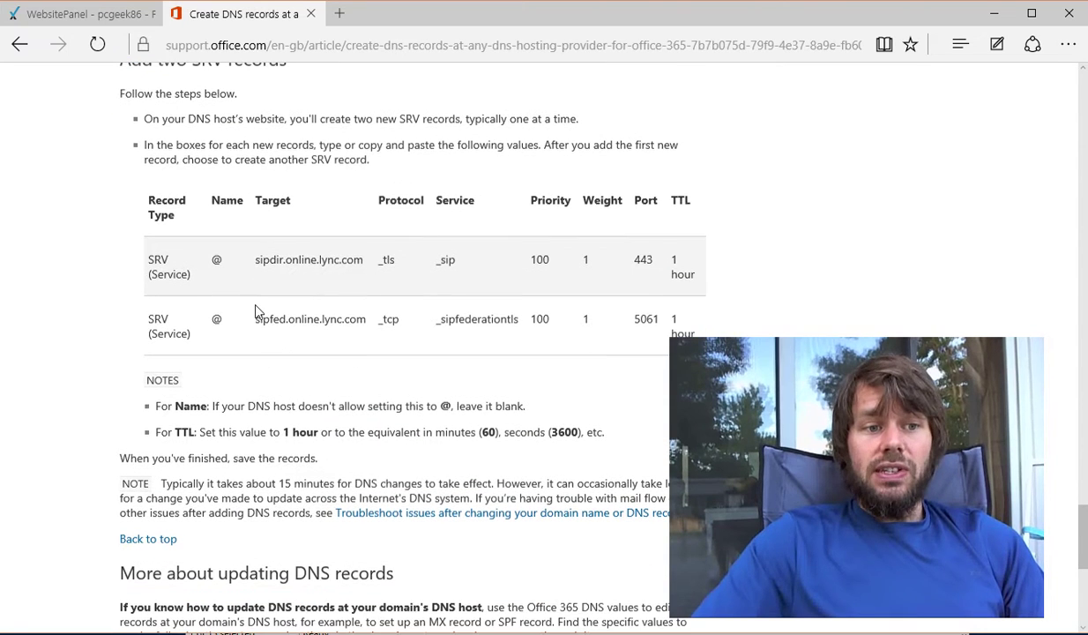
left_click_drag(151, 406, 533, 410)
left_click(527, 408)
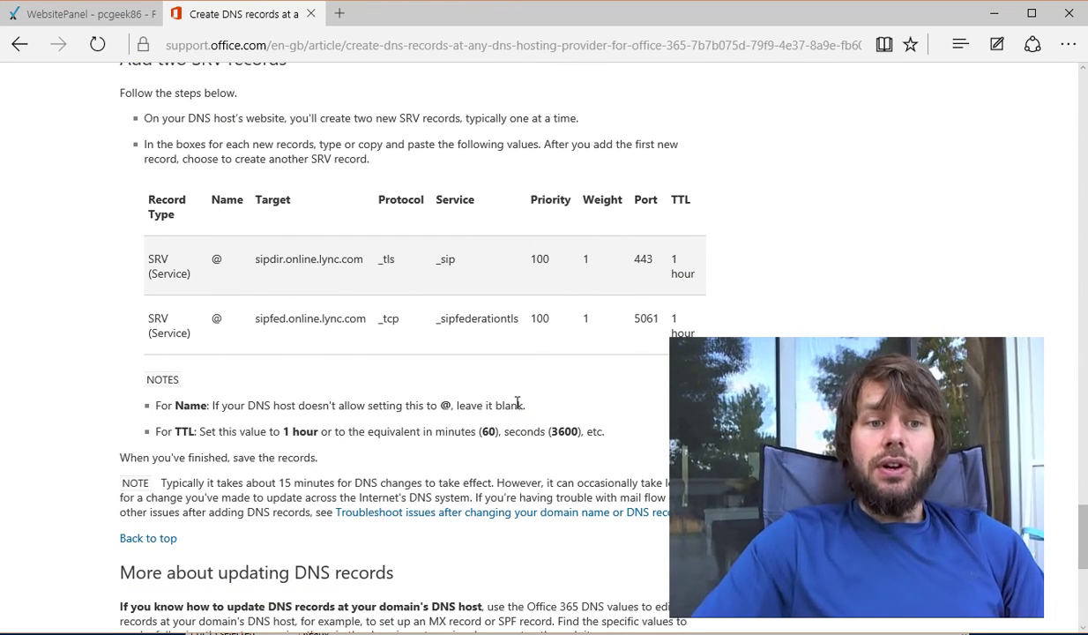
left_click_drag(439, 405, 447, 408)
left_click(448, 413)
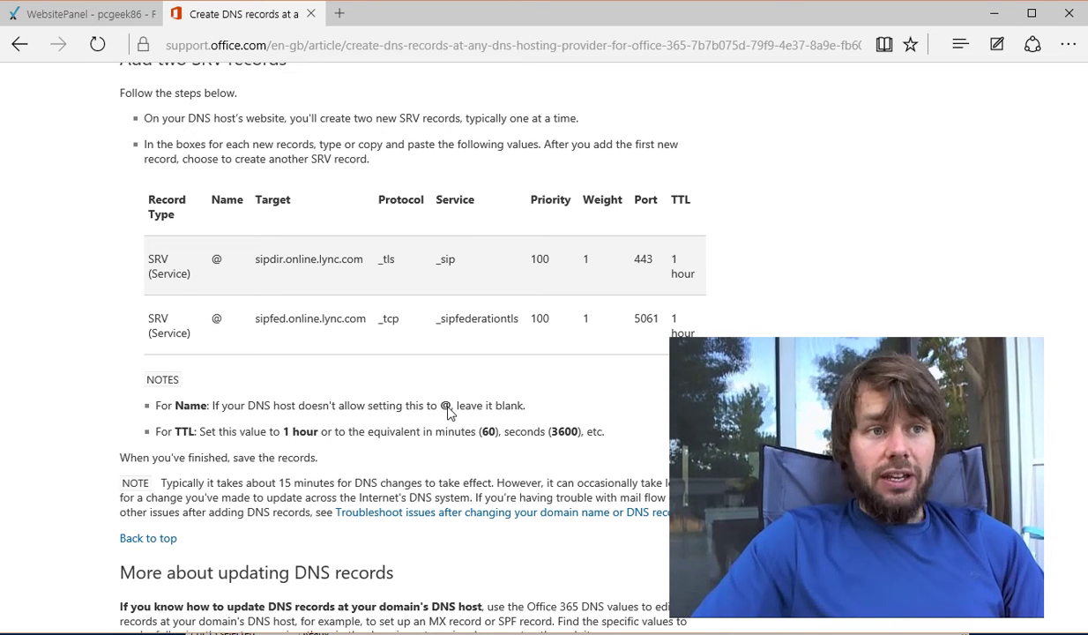
Return to WebsitePanel and try to save the SRV record with a blank record name.
left_click(84, 15)
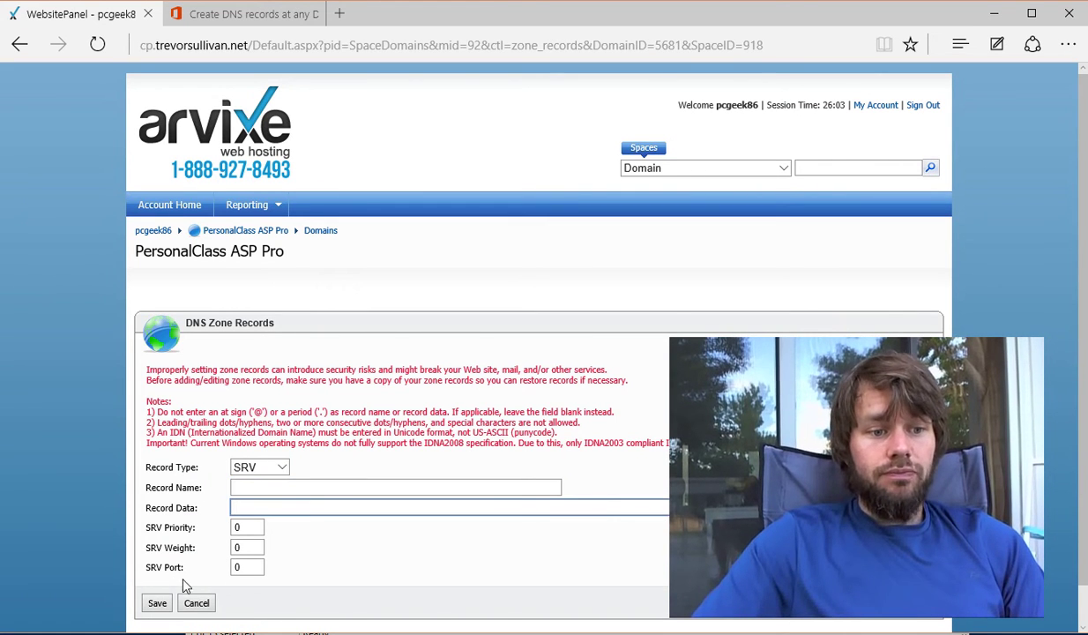
left_click(154, 604)
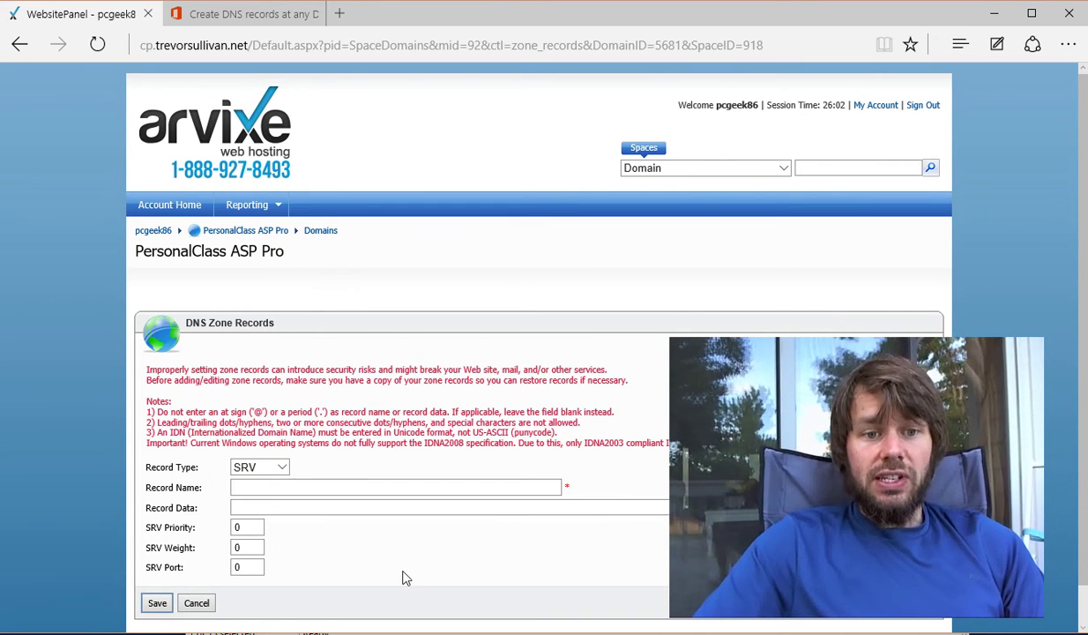
double_click(567, 488)
left_click(570, 496)
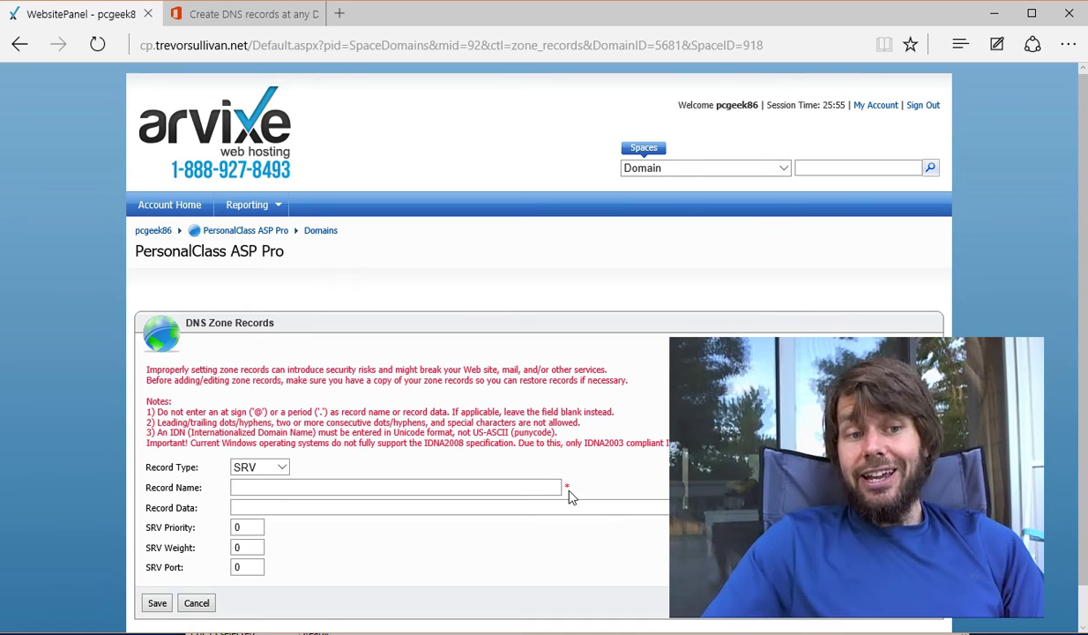
left_click(526, 488)
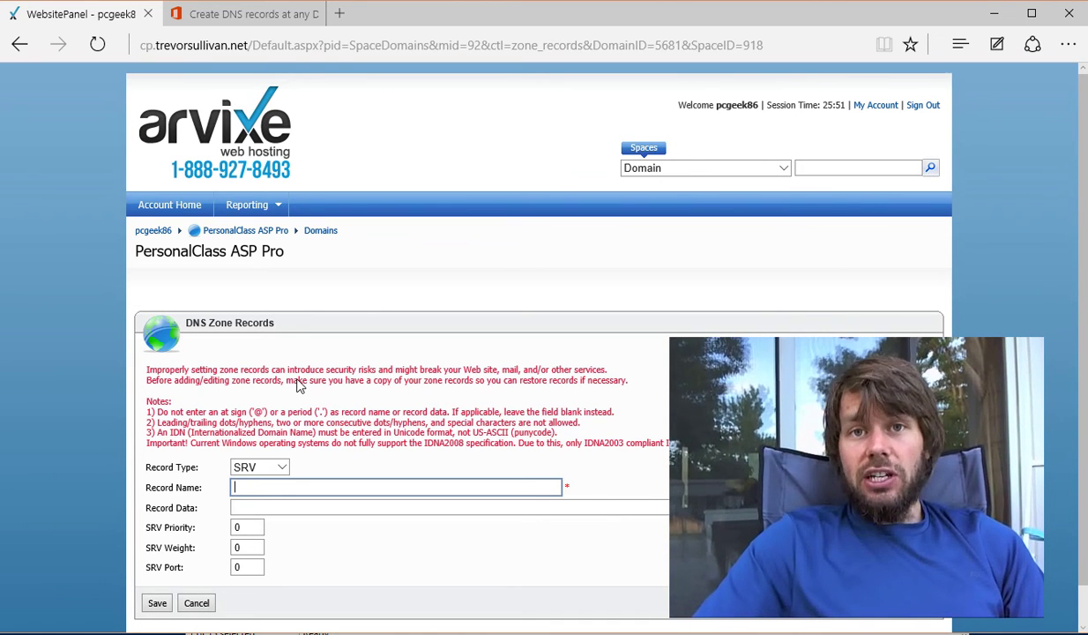
Check the service and protocol values of the first SRV record in the Office support article.
left_click(226, 13)
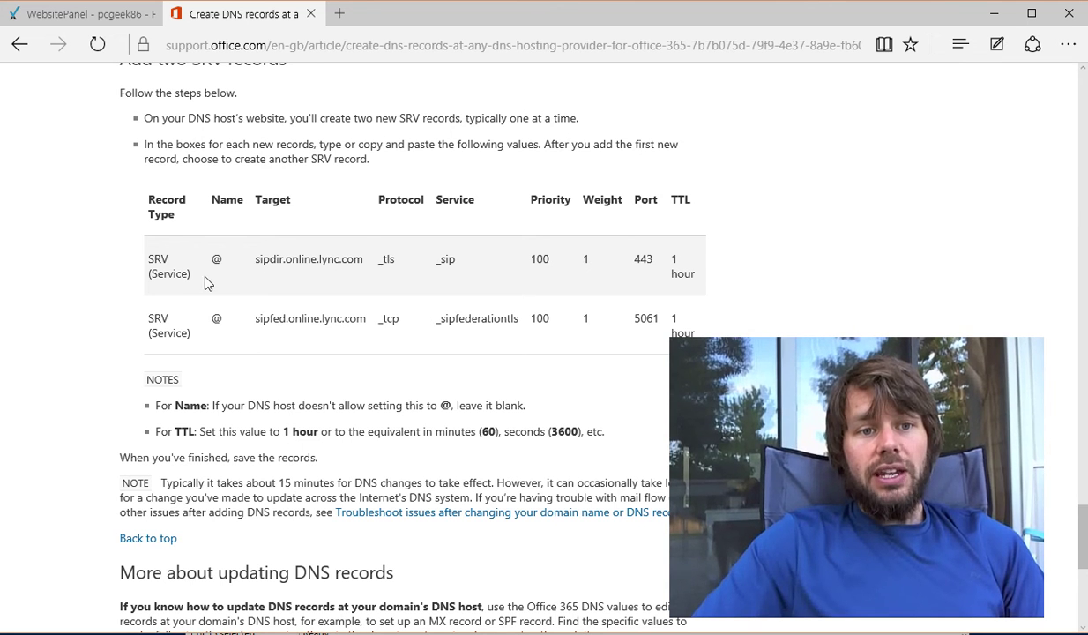
double_click(446, 258)
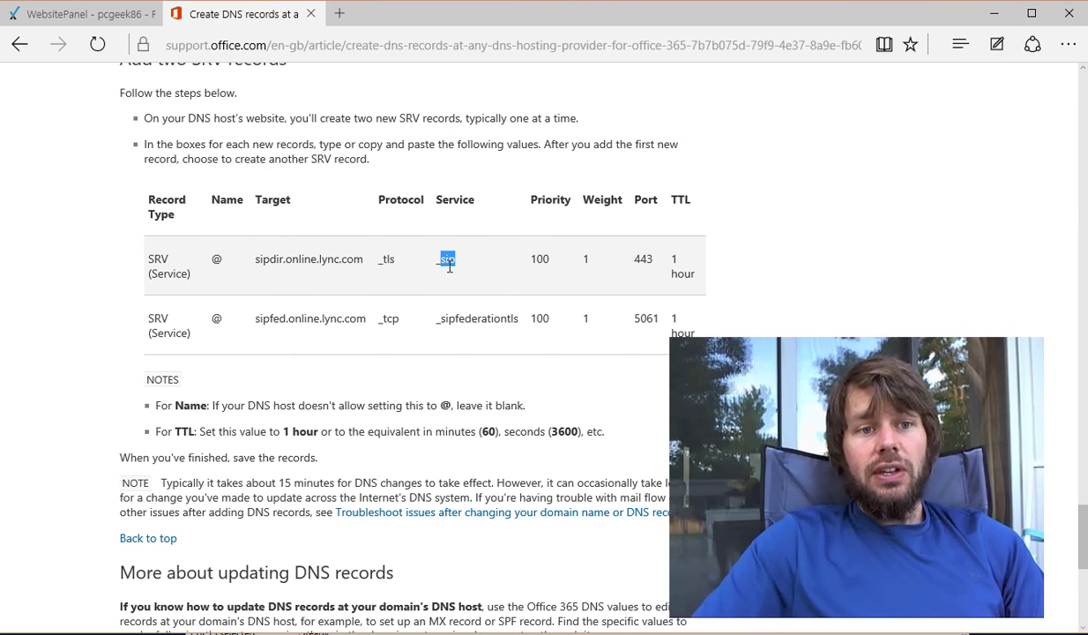
left_click(388, 261)
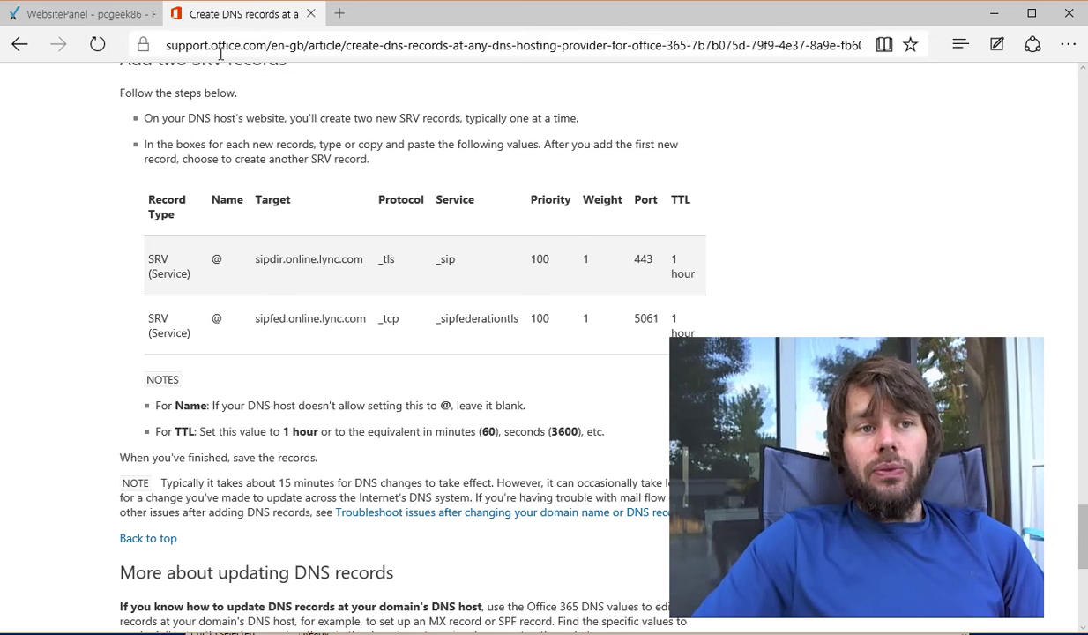
Try @ and a period as the SRV record's name in WebsitePanel, and clear the entry.
left_click(130, 15)
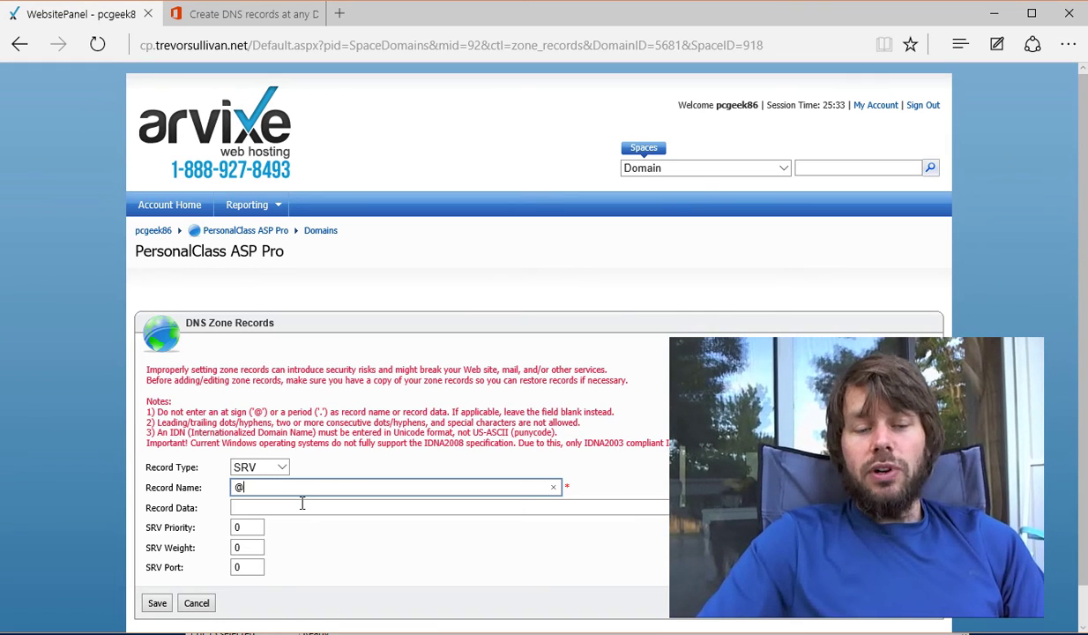
key("BackSpace")
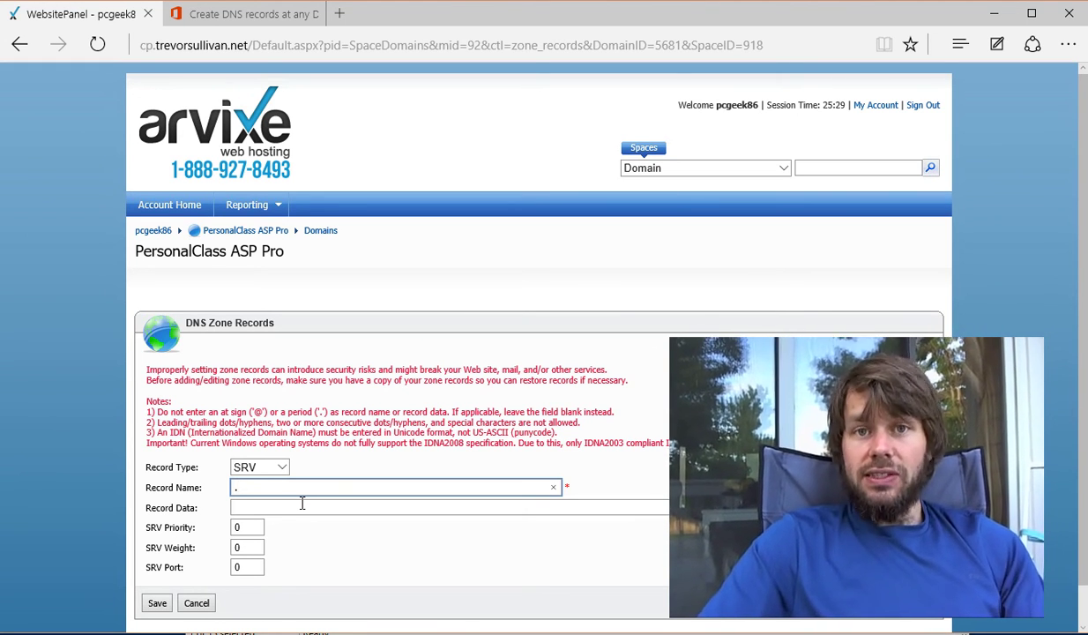
key("BackSpace")
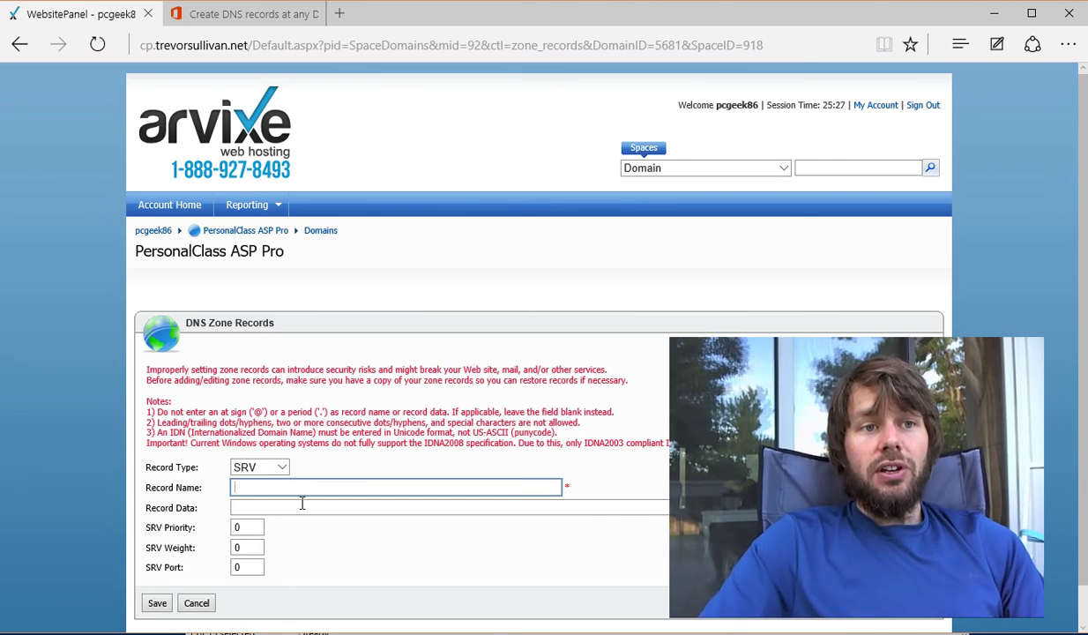
Switch to the Office support article and recheck the first SRV record's service, followed by its protocol.
key("ctrl+Tab")
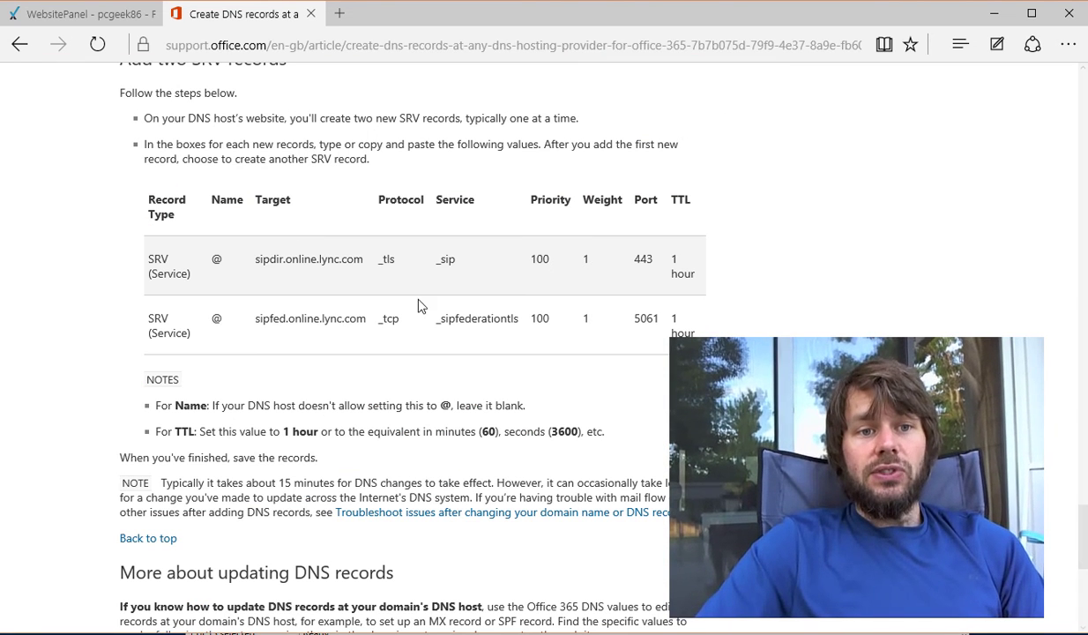
double_click(448, 262)
left_click(440, 260)
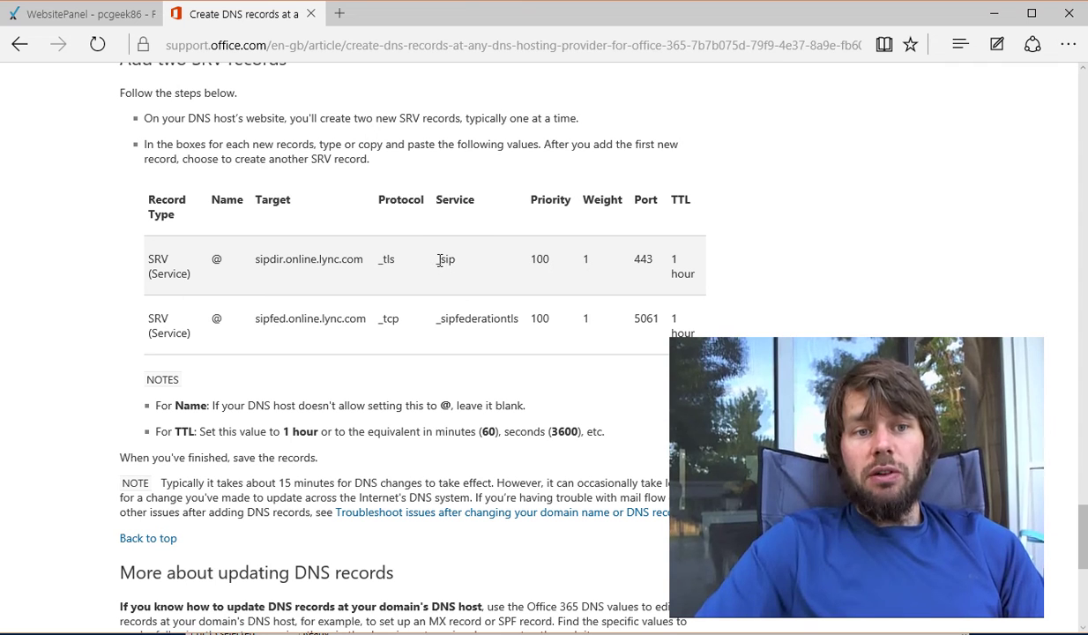
double_click(389, 261)
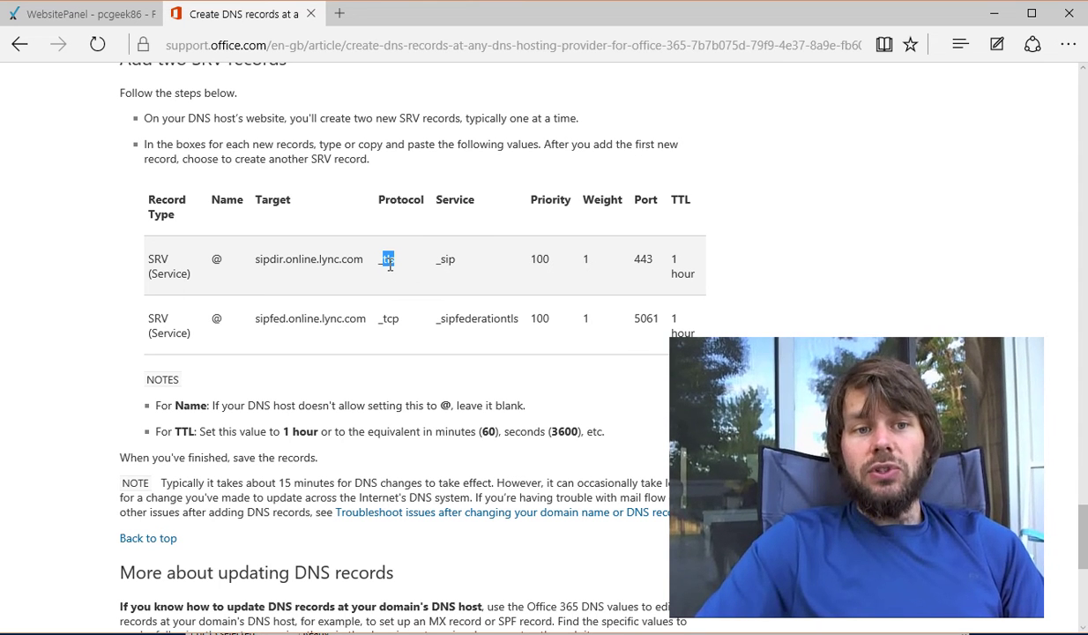
left_click(389, 263)
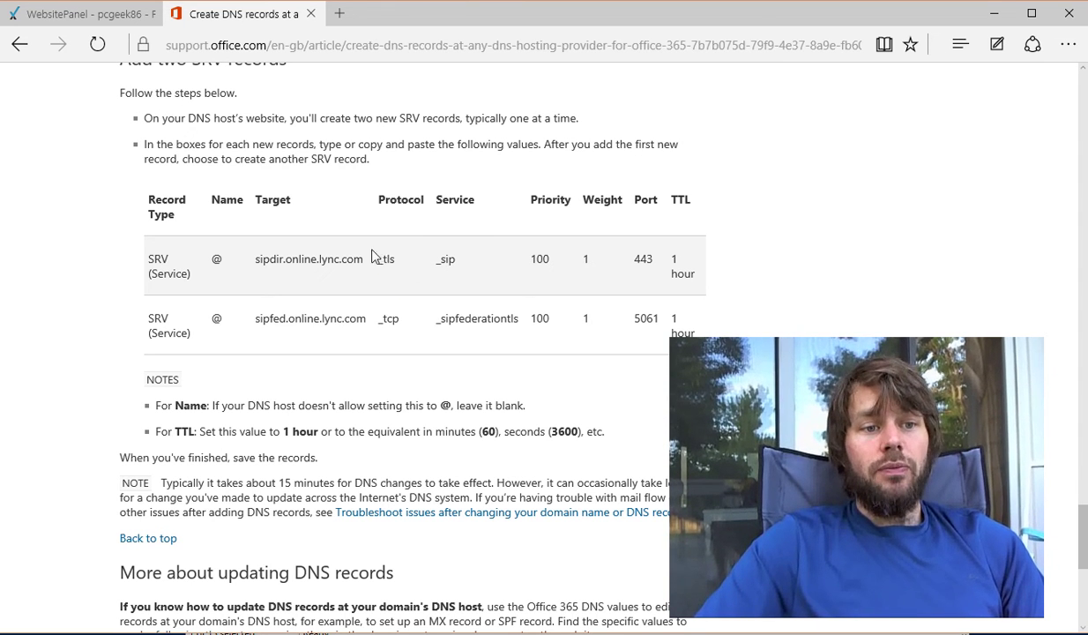
Return to WebsitePanel, leave the new record form, and open the zone's existing _sip._tls SRV record for editing.
key("ctrl+Tab")
key("alt+Left")
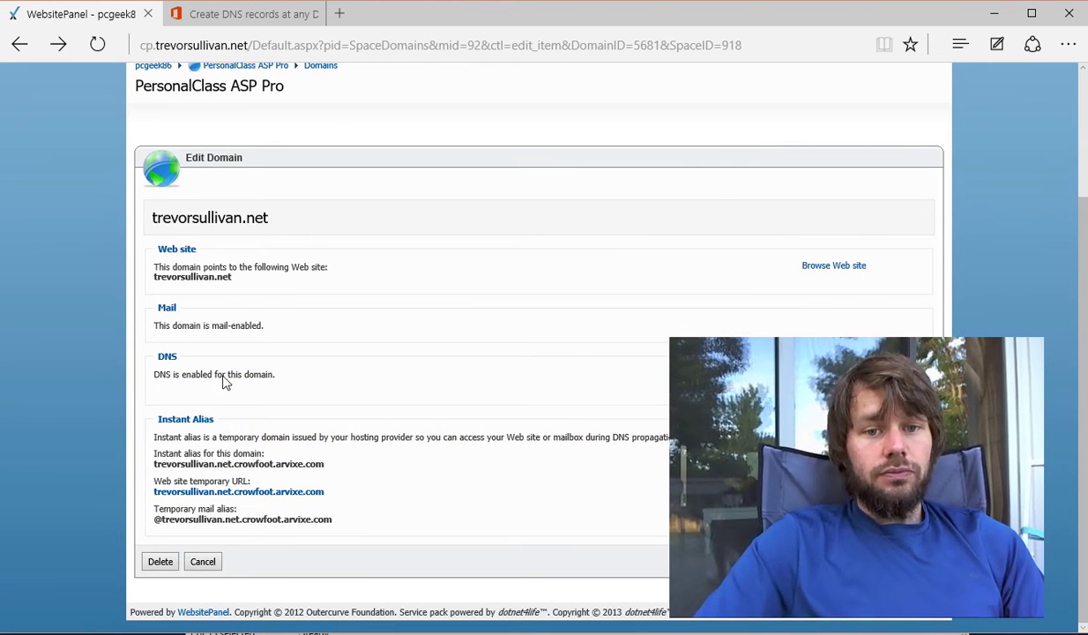
key("alt+Right")
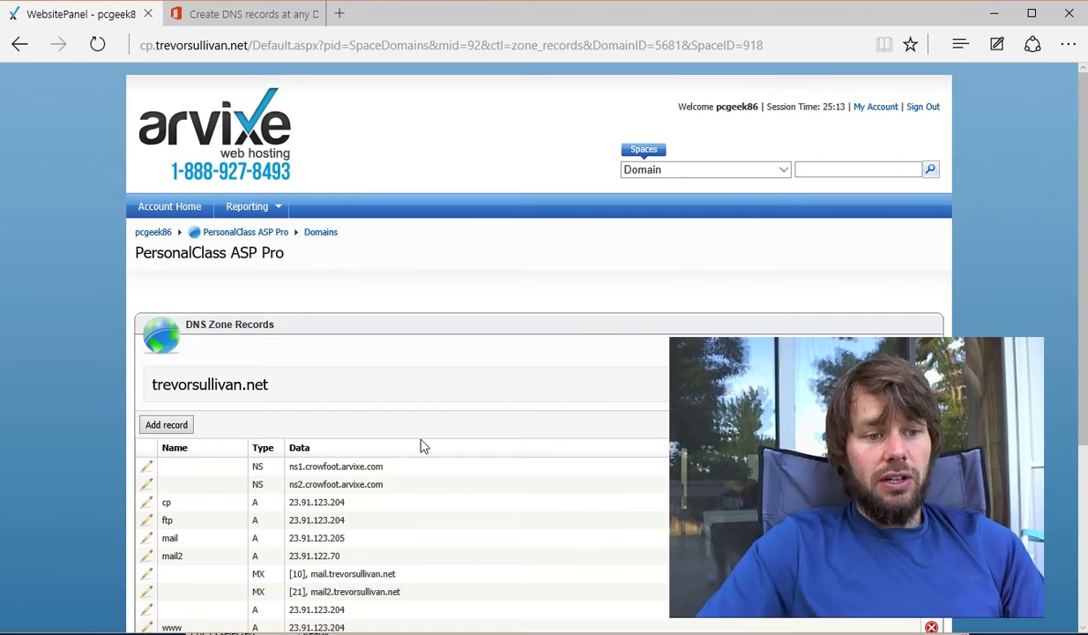
scroll(353, 450, "down", 3)
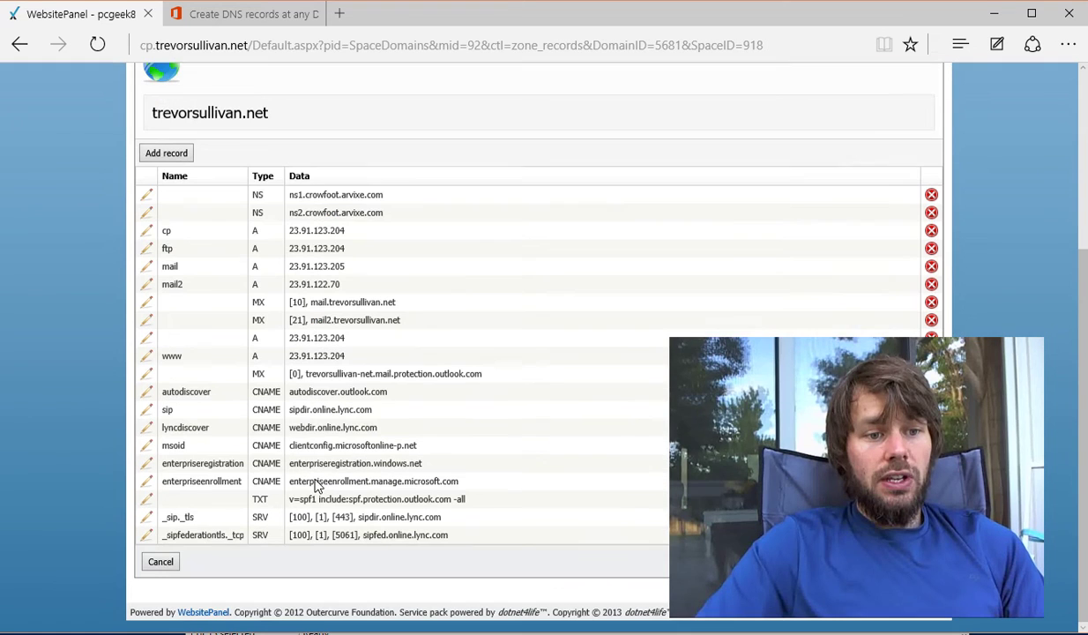
left_click(146, 517)
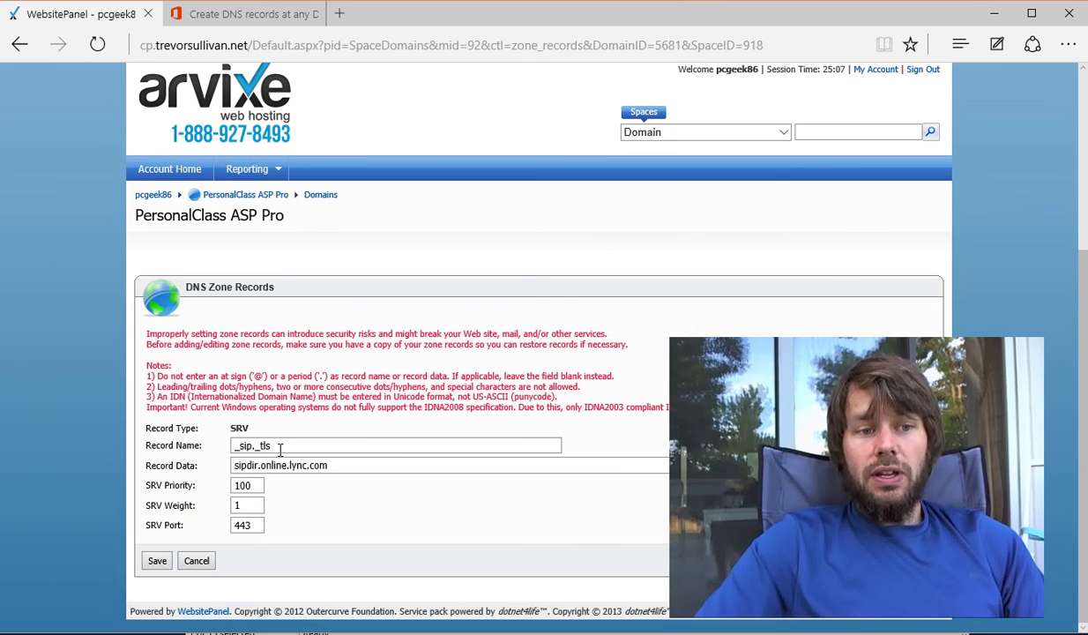
Examine how the opened SRV record's name is composed from service and protocol, leaving the value unedited.
left_click_drag(280, 446, 251, 430)
left_click(251, 430)
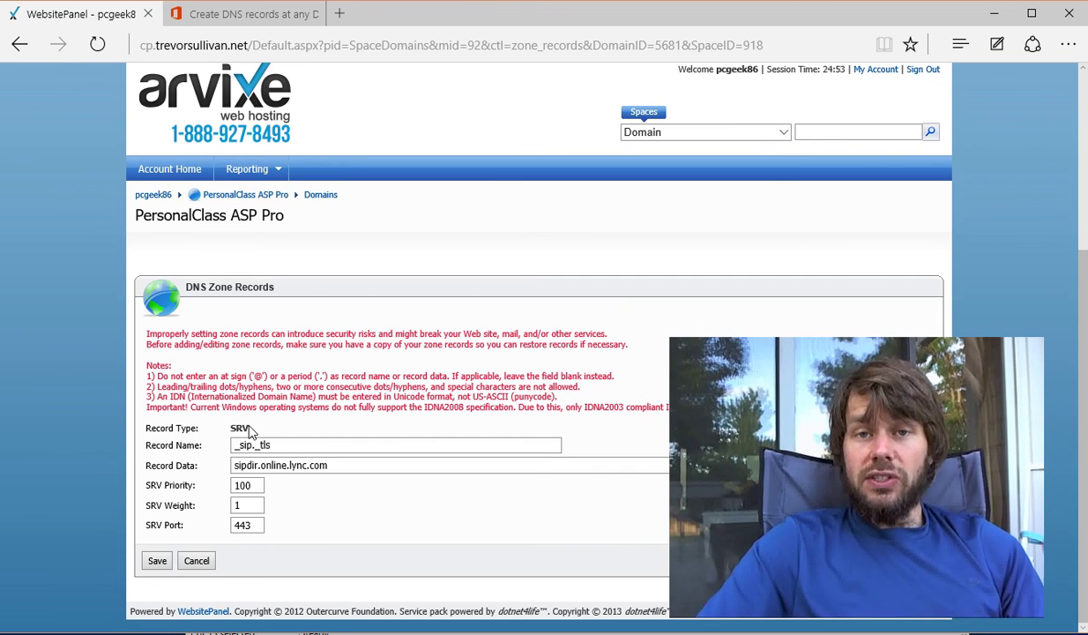
left_click(278, 445)
key("ctrl+a")
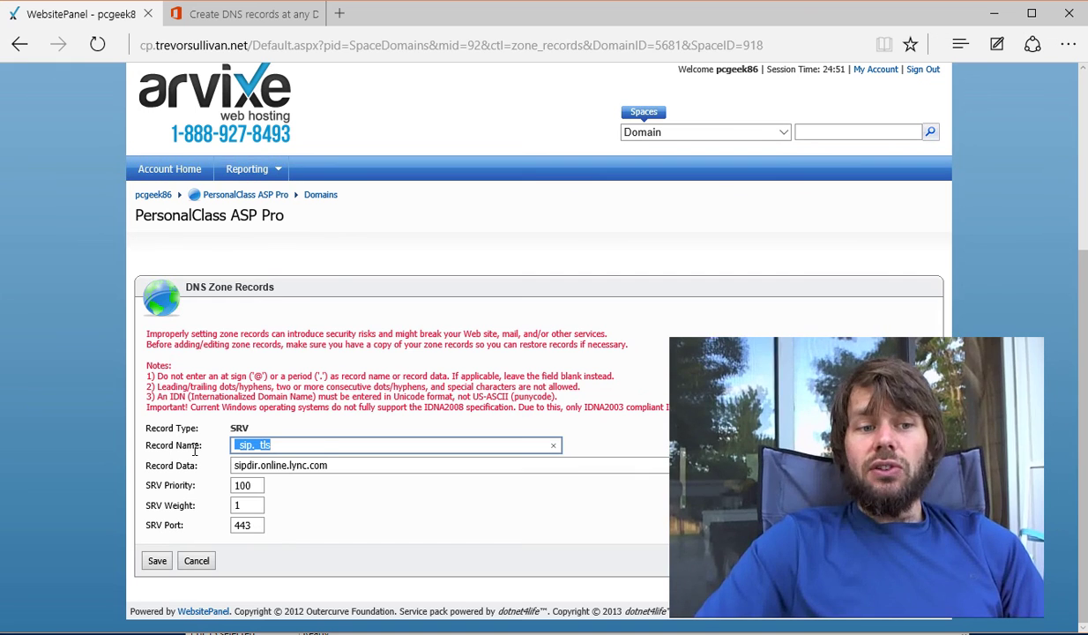
left_click(326, 445)
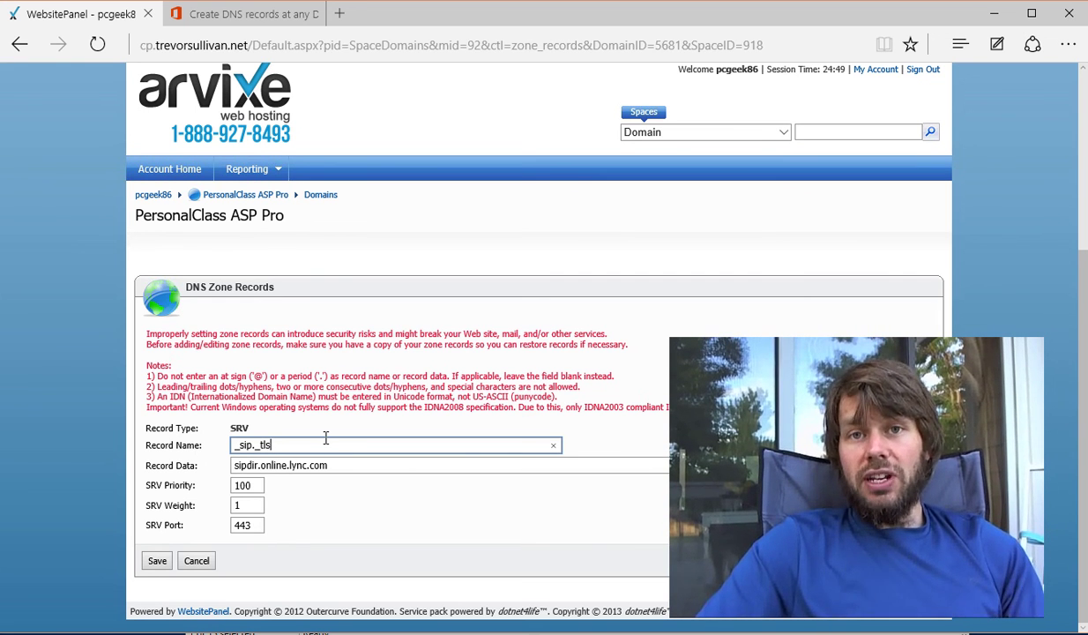